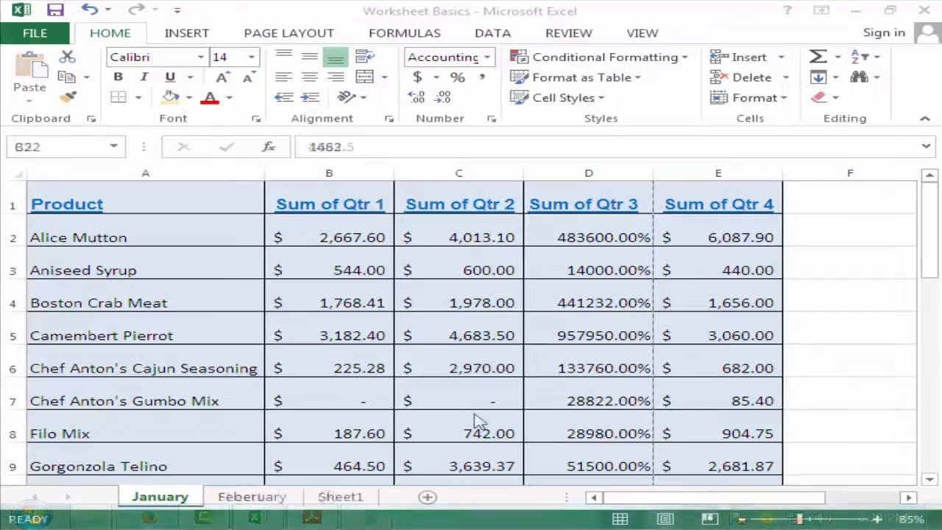
# - Group the January, Feberuary and Sheet1 worksheets by selecting them together
pyautogui.click(454, 412)
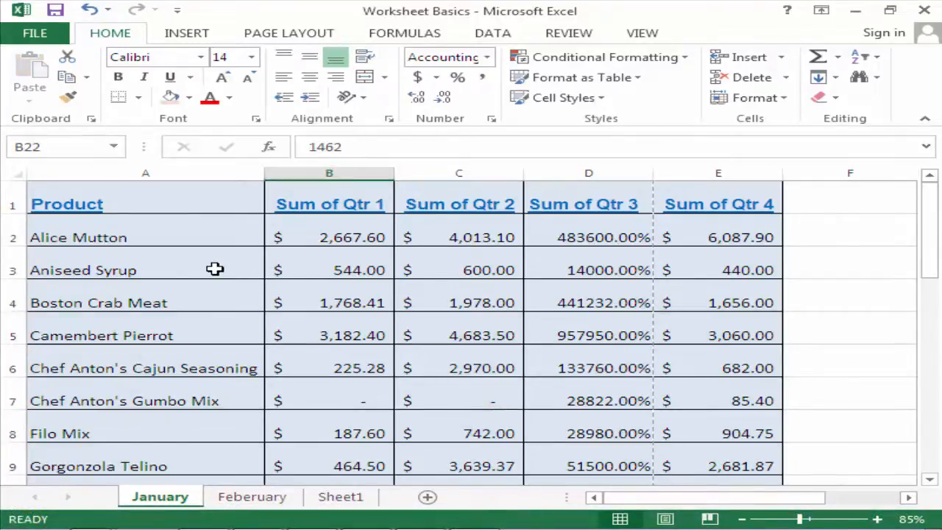
pyautogui.click(184, 499)
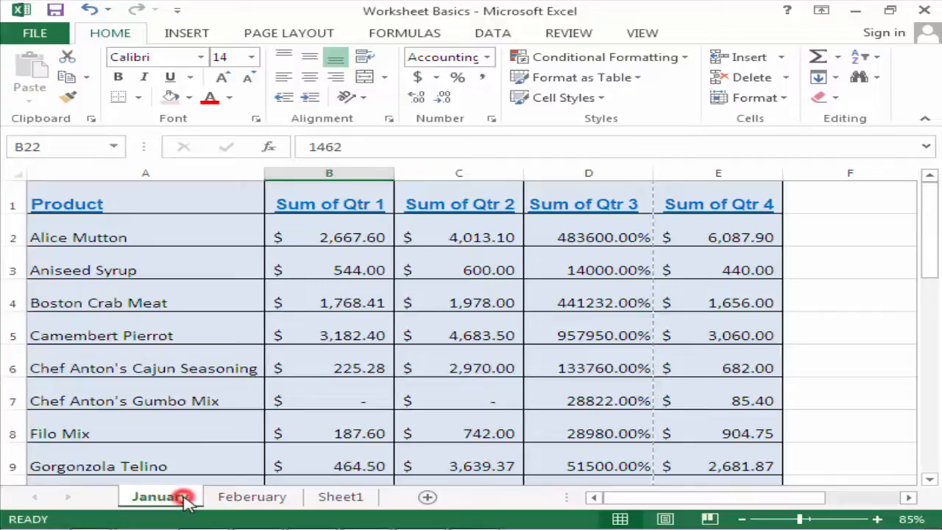
pyautogui.keyDown('ctrl'); pyautogui.click(234, 499); pyautogui.keyUp('ctrl')
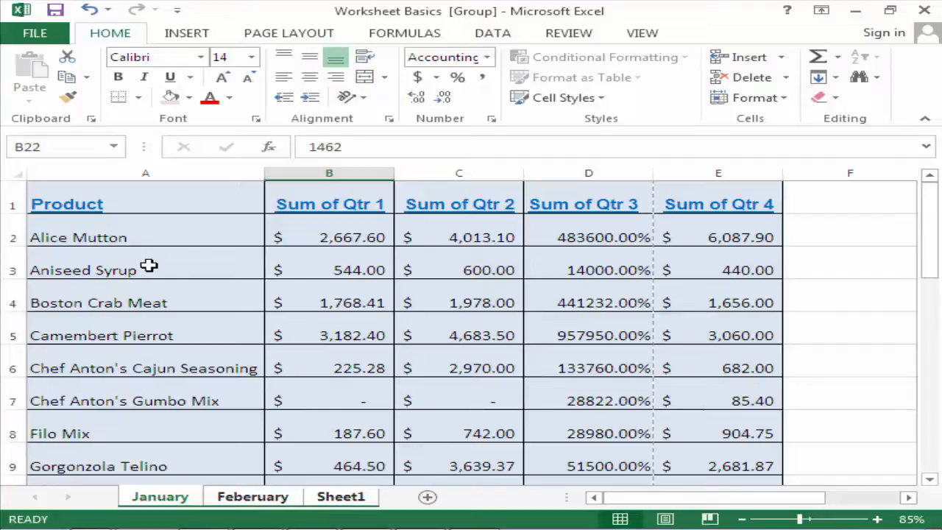
# - Print the grouped worksheets with the print range set to Print Active Sheets
pyautogui.click(9, 34)
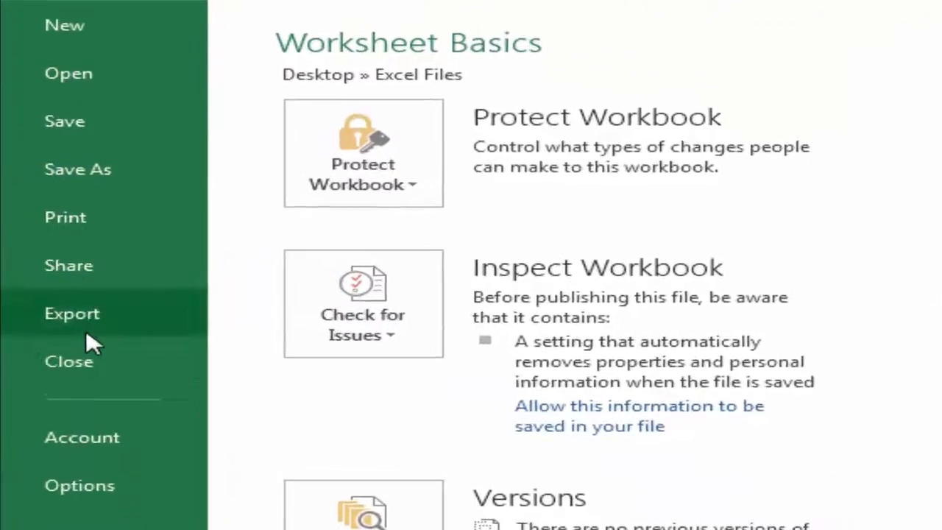
pyautogui.click(116, 229)
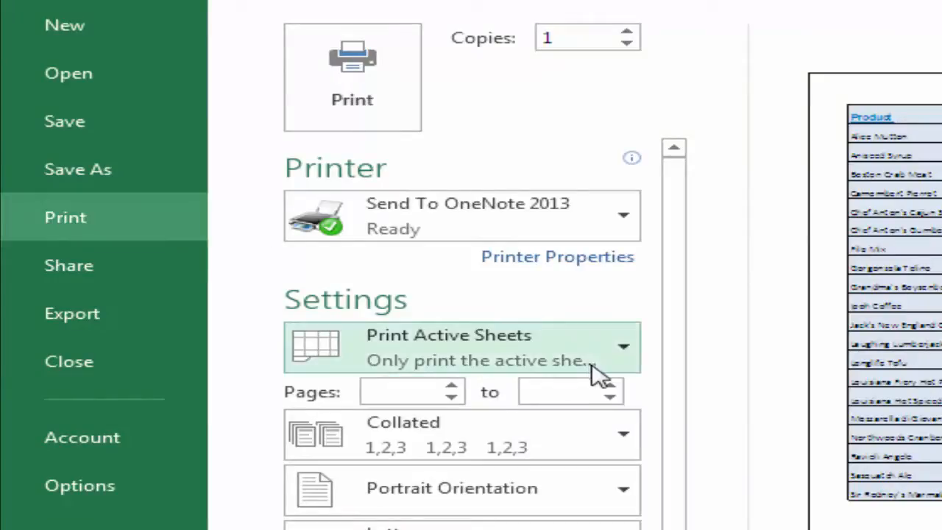
pyautogui.click(620, 347)
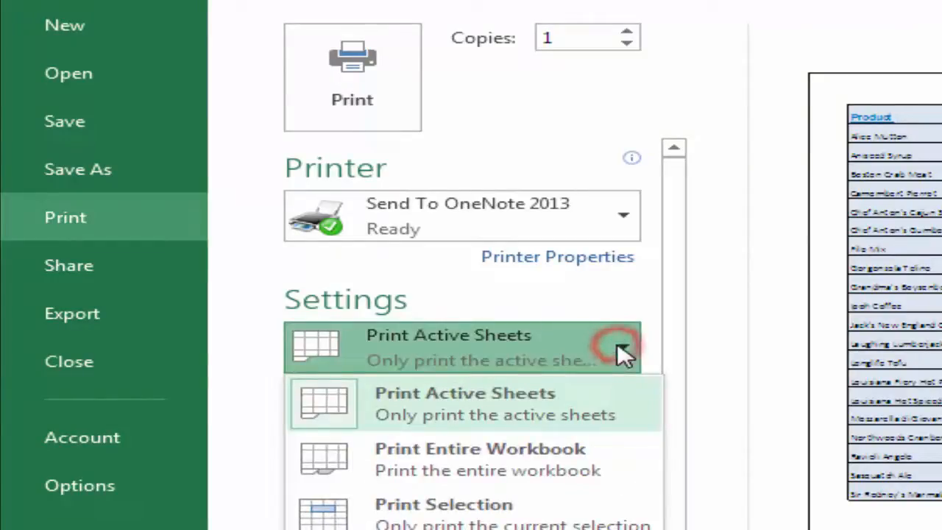
pyautogui.click(486, 414)
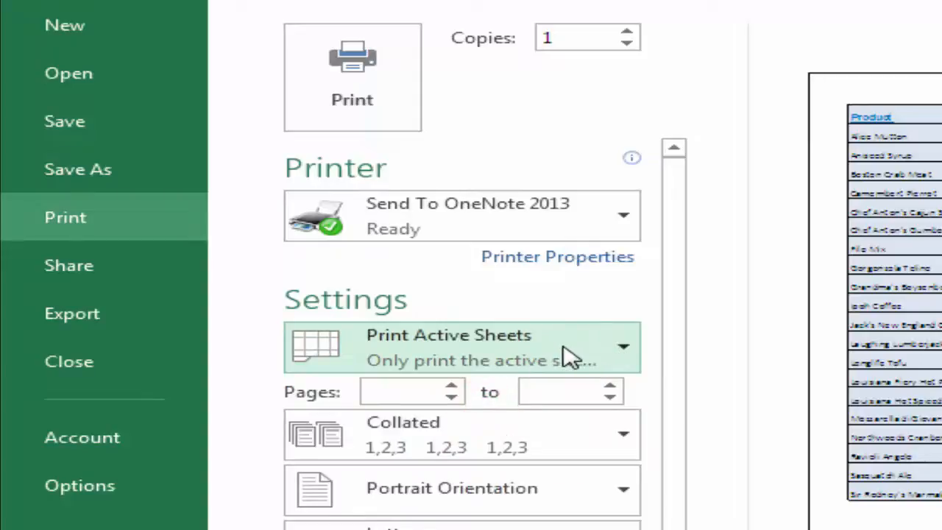
pyautogui.click(381, 87)
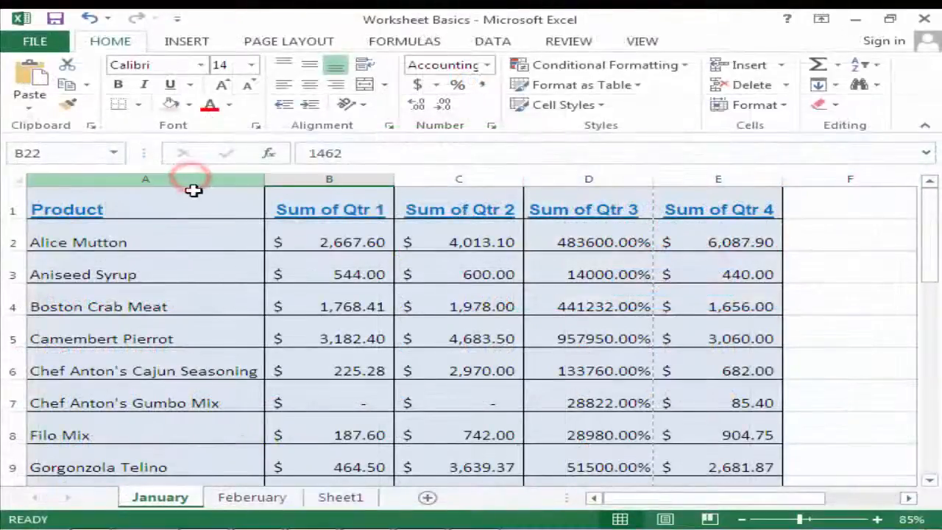
# - Open the print settings from the January sheet and use Print Entire Workbook as the print range
pyautogui.click(204, 223)
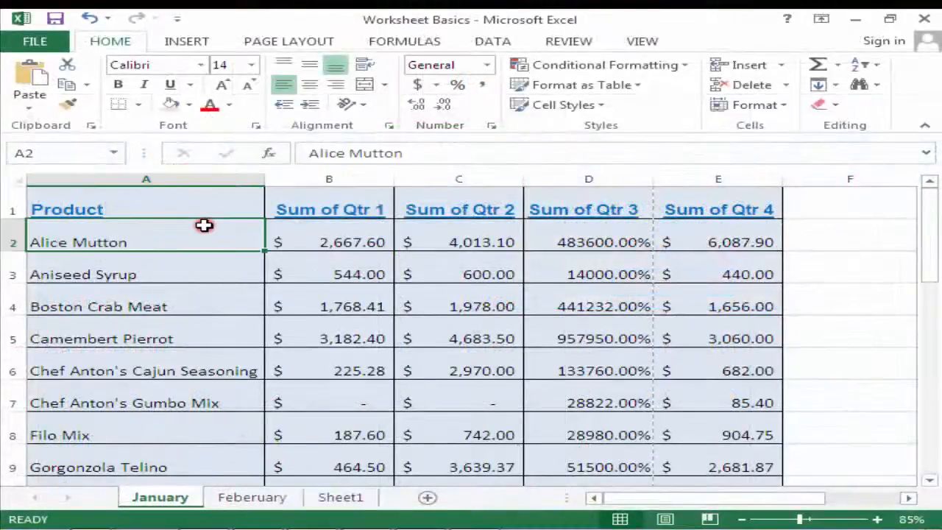
pyautogui.click(7, 44)
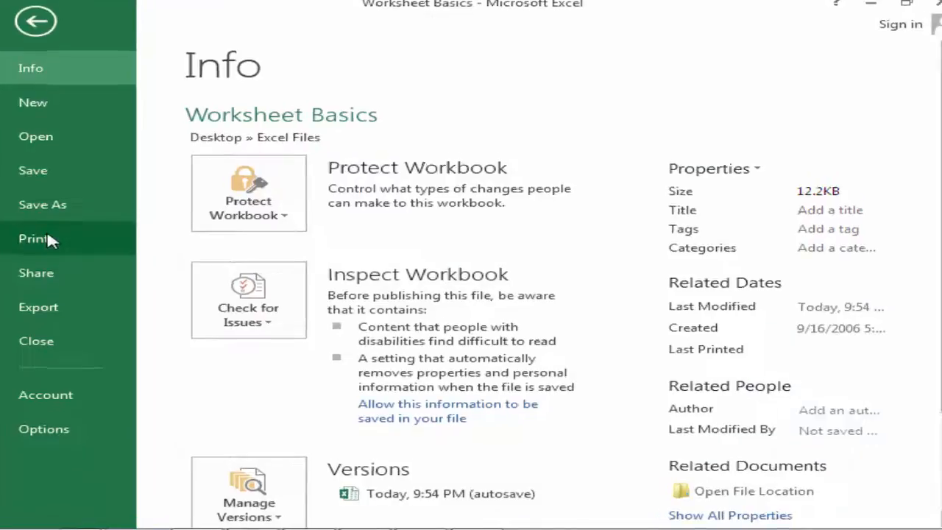
pyautogui.click(49, 246)
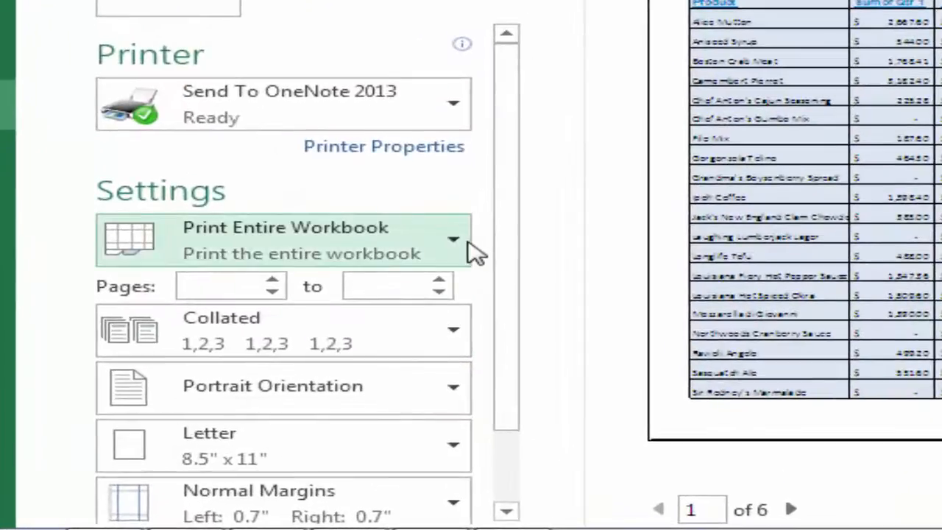
pyautogui.scroll(-1, 477, 249)
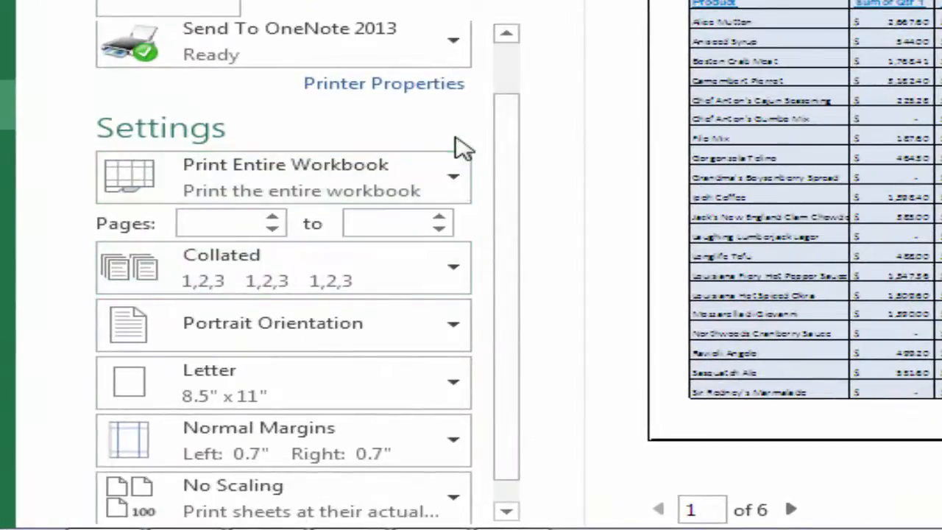
pyautogui.click(457, 179)
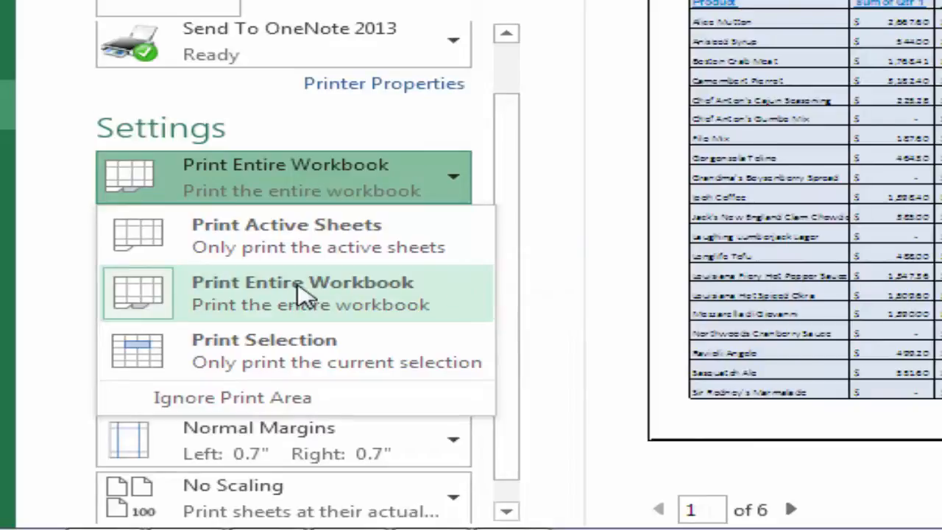
pyautogui.click(453, 180)
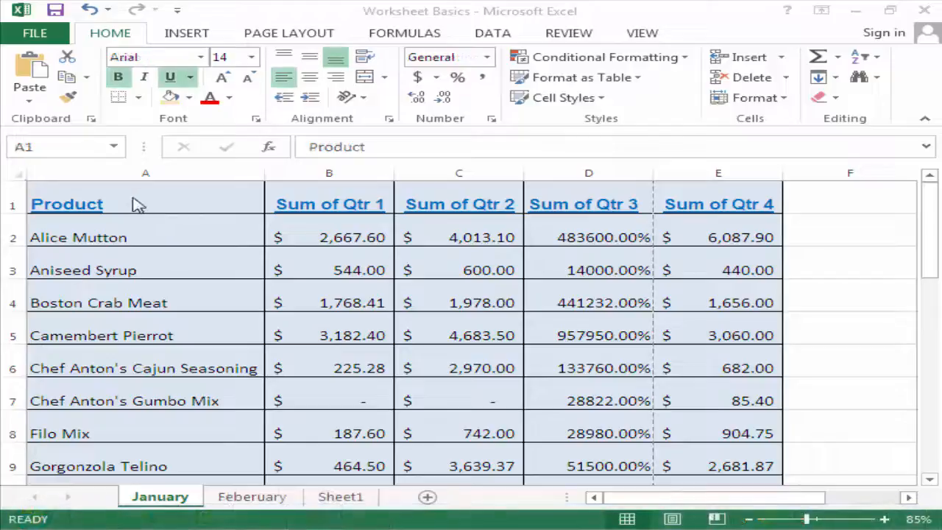
# - Select cells A1:E7 on the January sheet and print only that range with Print Selection
pyautogui.click(130, 196)
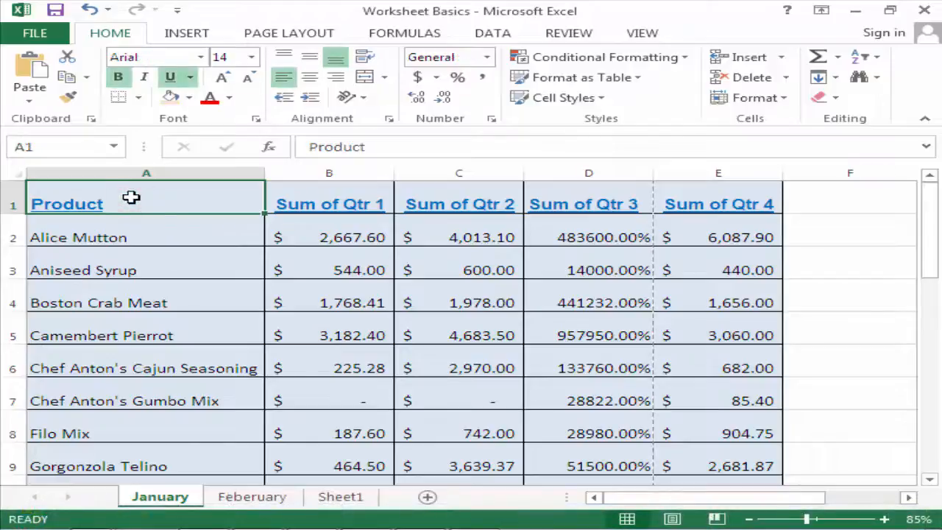
pyautogui.moveTo(130, 196); pyautogui.dragTo(734, 398)
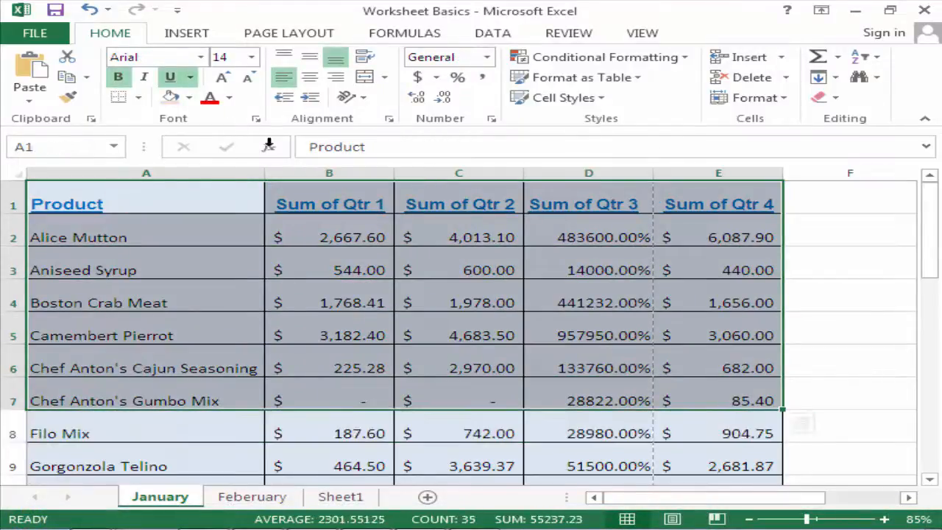
pyautogui.click(25, 36)
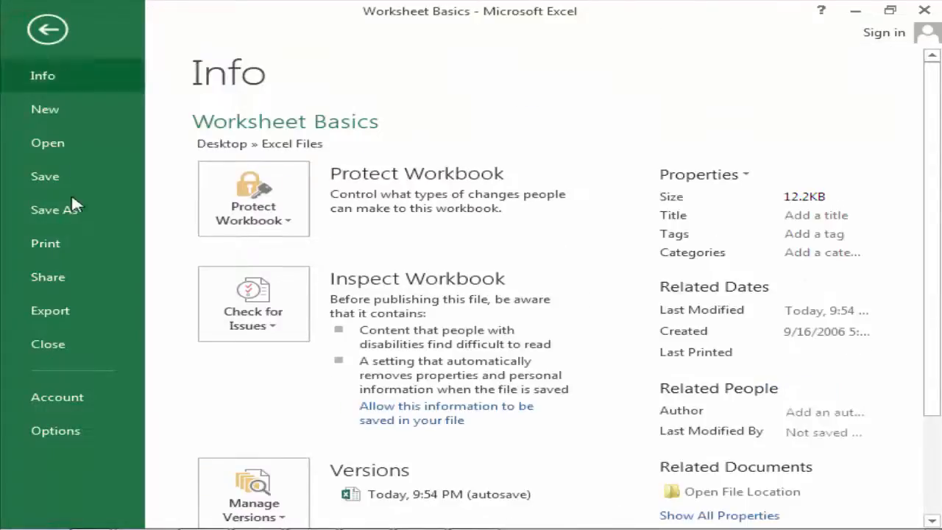
pyautogui.click(56, 238)
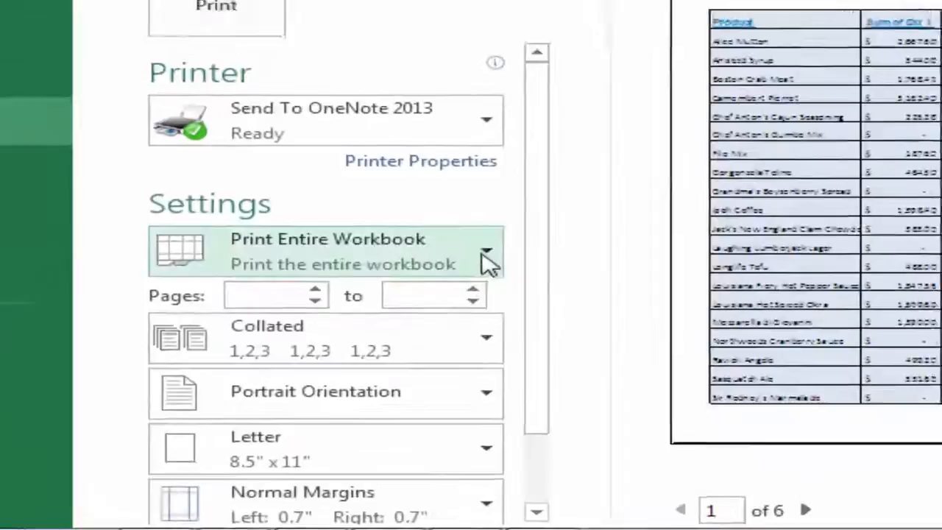
pyautogui.click(432, 333)
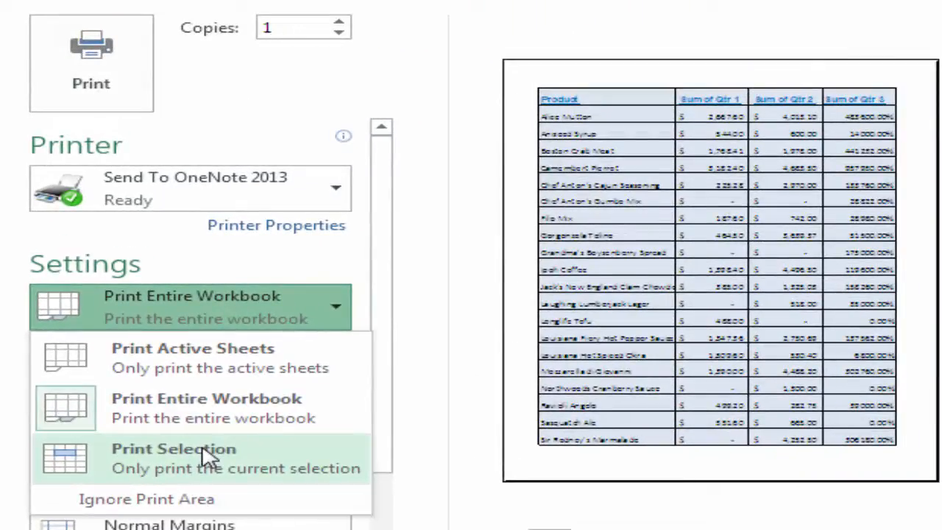
pyautogui.click(208, 455)
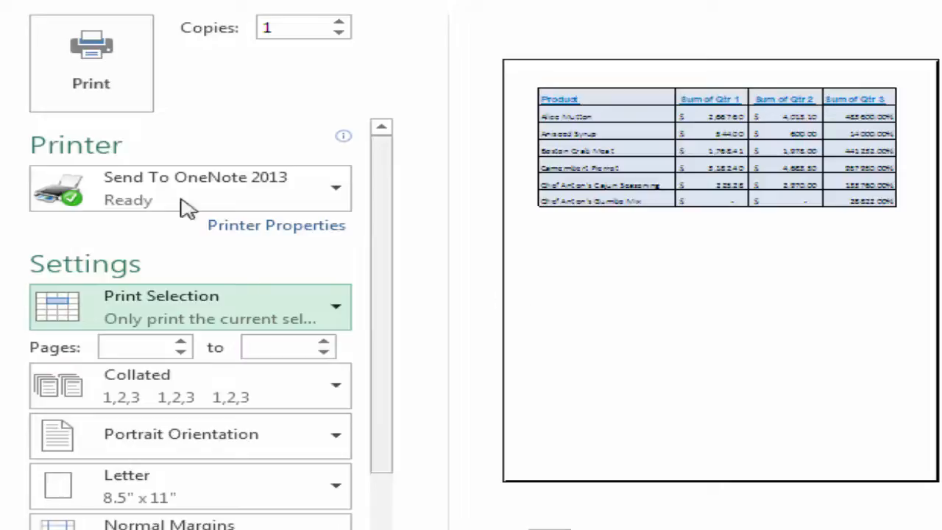
pyautogui.click(86, 85)
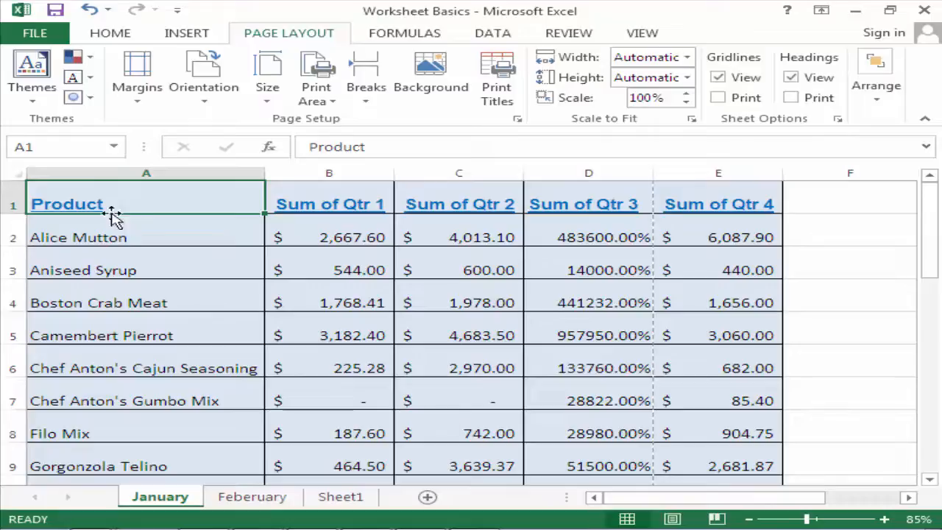
# - Set cells A1:E3 of the January sheet as the print area
pyautogui.moveTo(103, 197); pyautogui.dragTo(711, 261)
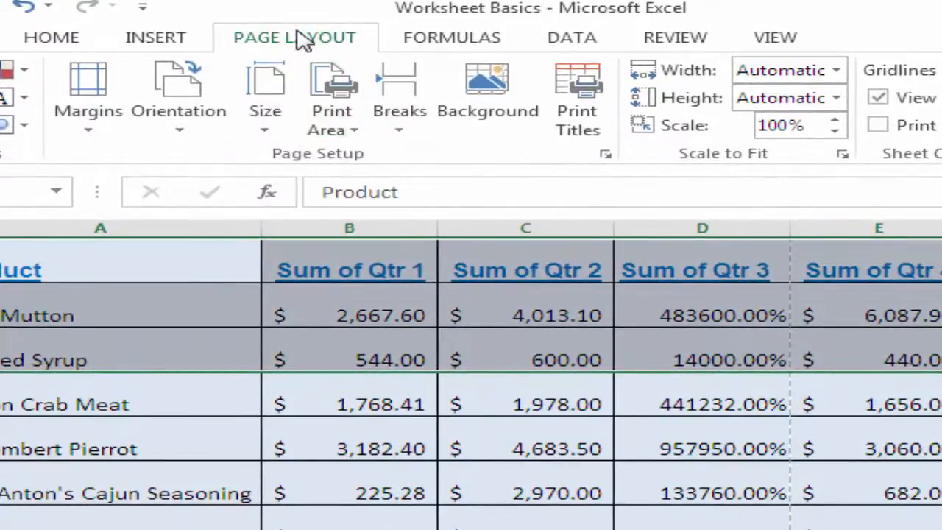
pyautogui.click(354, 130)
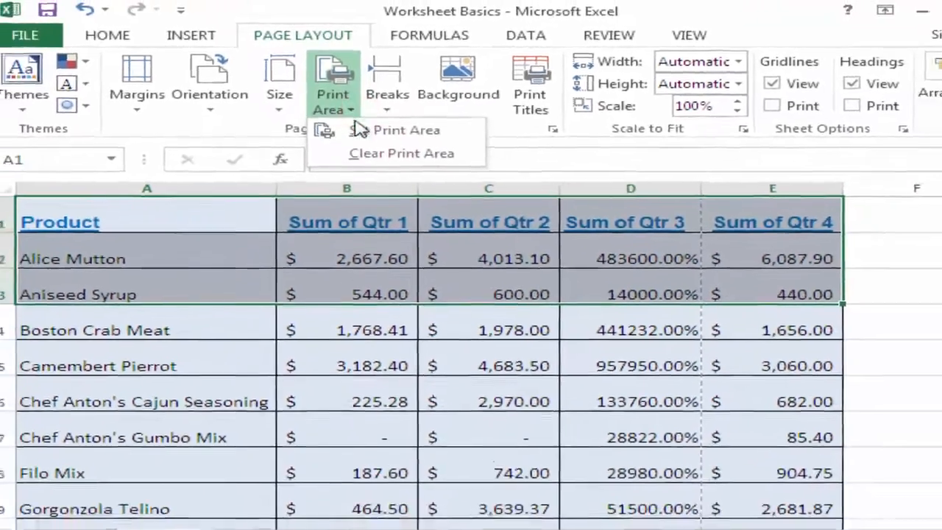
pyautogui.click(360, 130)
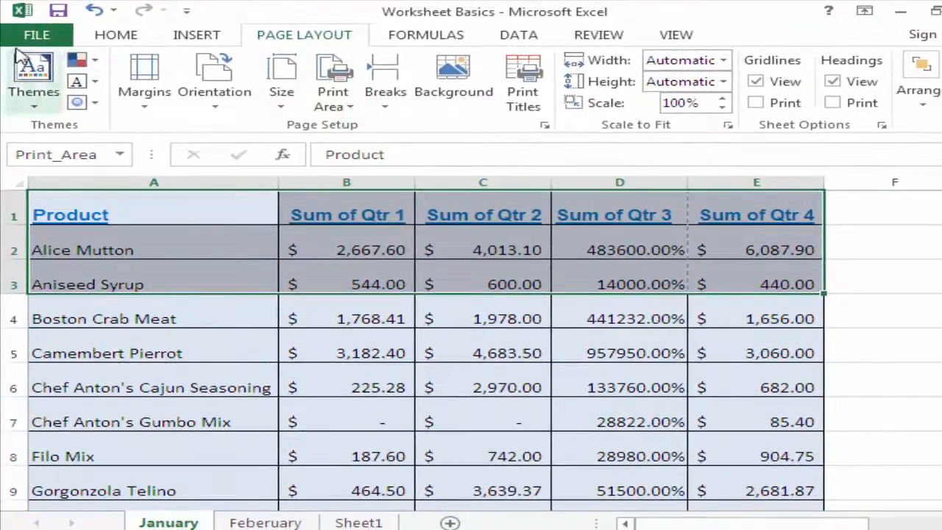
# - Set the print scaling of the January sheet to Fit Sheet on One Page
pyautogui.click(34, 32)
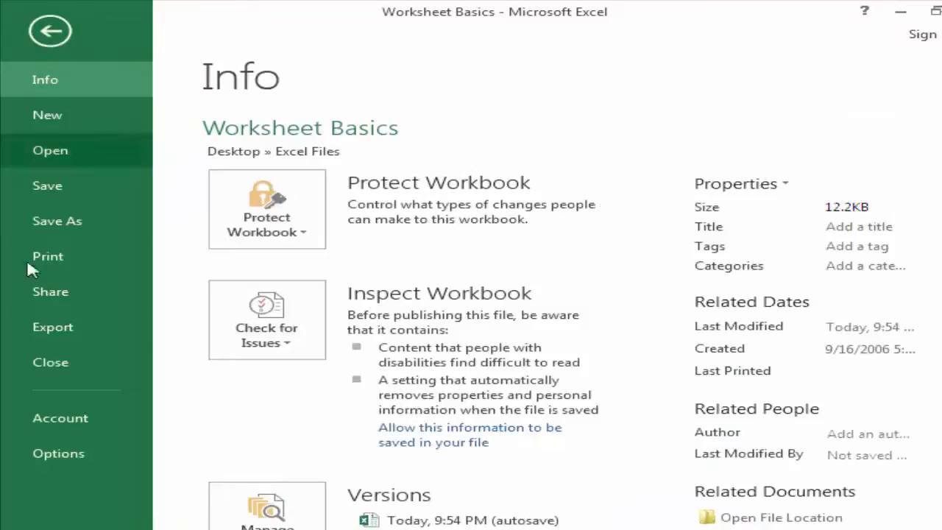
pyautogui.click(52, 256)
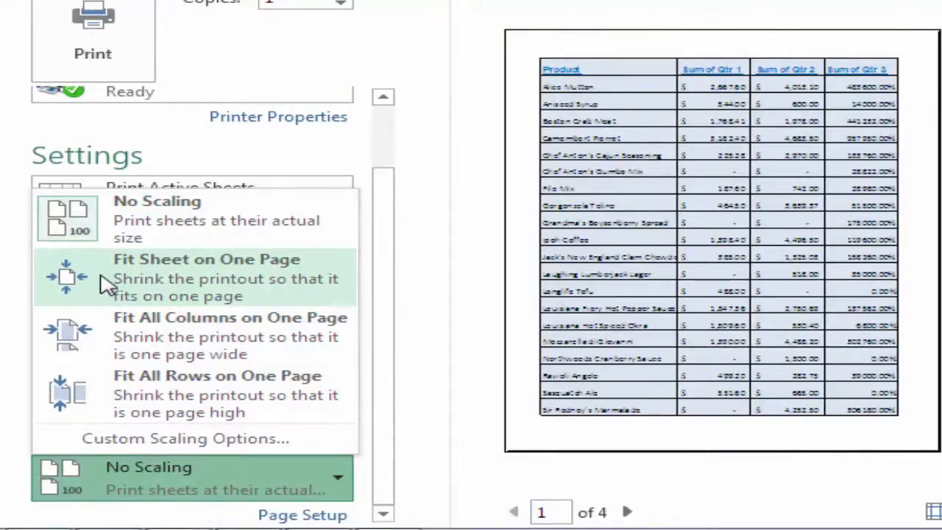
pyautogui.click(209, 276)
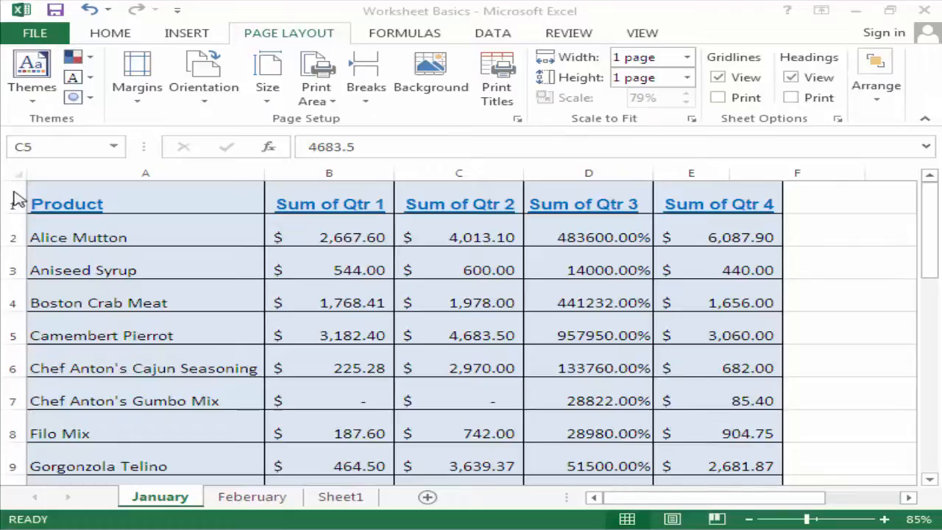
# - Show the margin guides in the January sheet's print preview and reduce the left margin to 0.45"
pyautogui.click(30, 37)
pyautogui.click(72, 245)
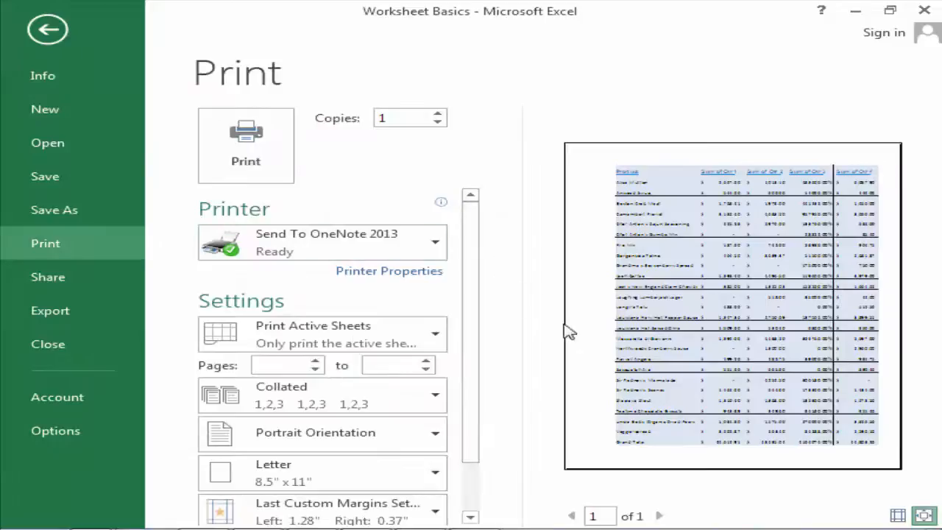
pyautogui.click(899, 517)
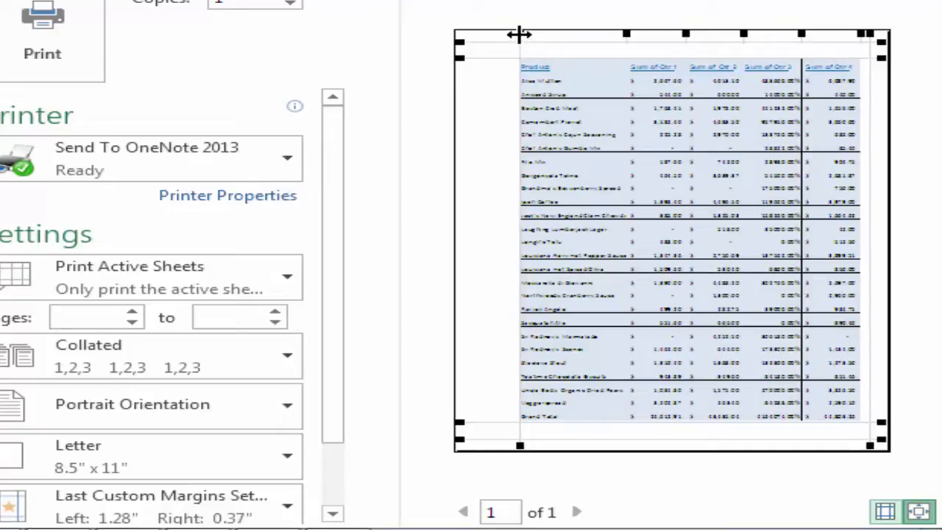
pyautogui.moveTo(520, 34); pyautogui.dragTo(477, 29)
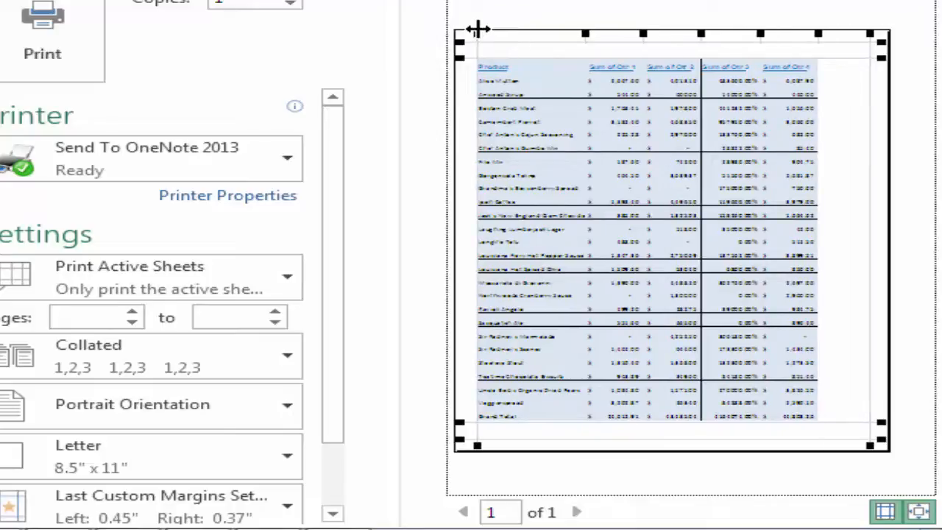